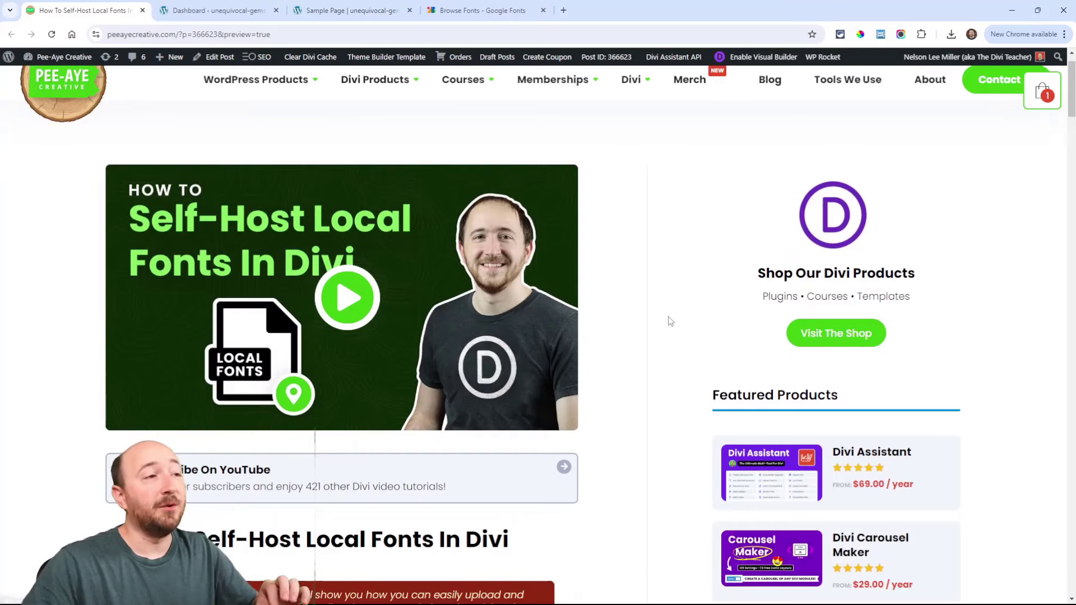
Read down the article past the 'Why Choose Local Fonts?' advantages section.
{"action": "scroll", "coordinate": [622, 401], "scroll_direction": "down", "scroll_amount": 8}
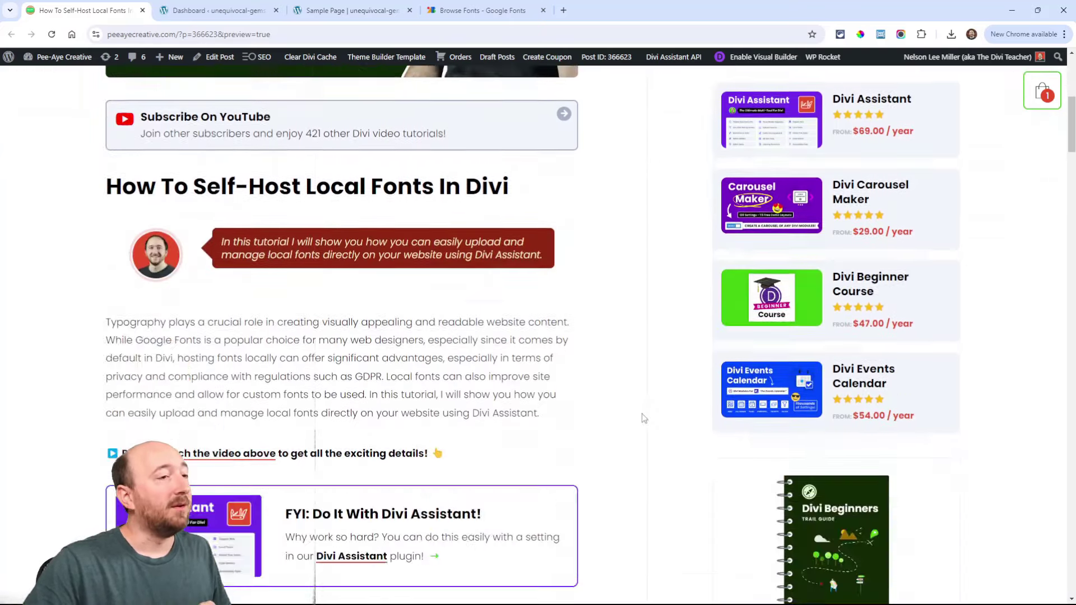
{"action": "scroll", "coordinate": [644, 418], "scroll_direction": "down", "scroll_amount": 6}
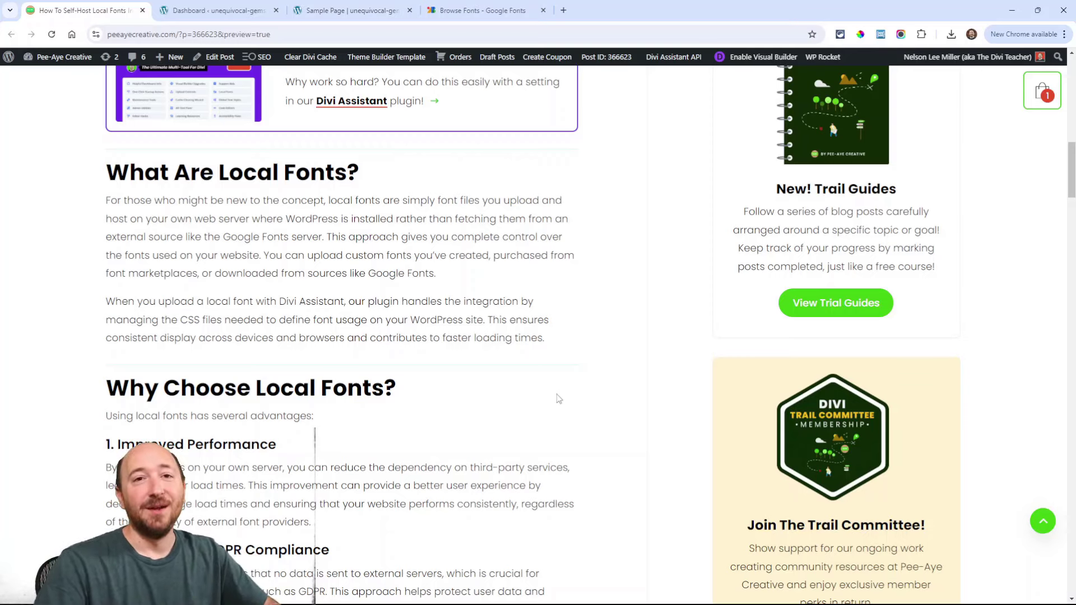
{"action": "scroll", "coordinate": [559, 398], "scroll_direction": "down", "scroll_amount": 5}
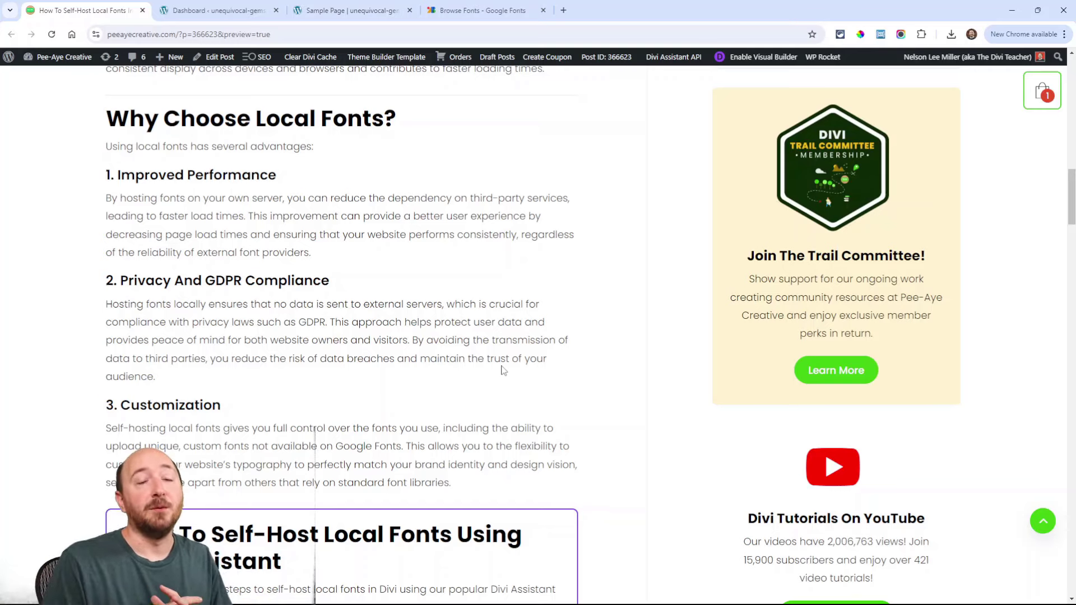
Scroll to the three Divi Assistant steps and highlight 'Use Google Fonts' in the note.
{"action": "scroll", "coordinate": [613, 387], "scroll_direction": "down", "scroll_amount": 7}
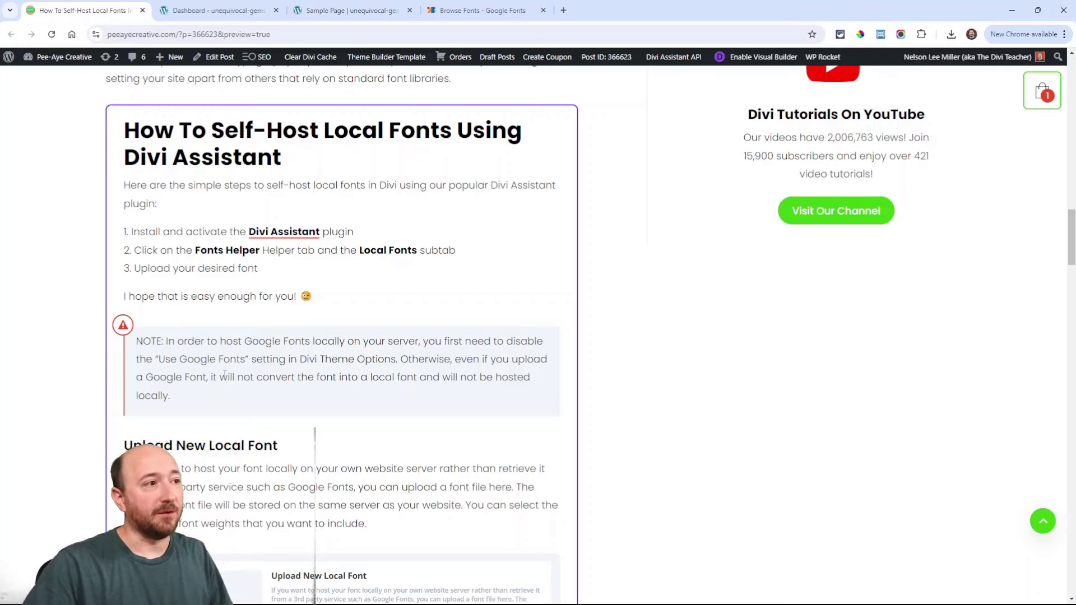
{"action": "scroll", "coordinate": [210, 357], "scroll_direction": "down", "scroll_amount": 1}
{"action": "scroll", "coordinate": [210, 356], "scroll_direction": "down", "scroll_amount": 1}
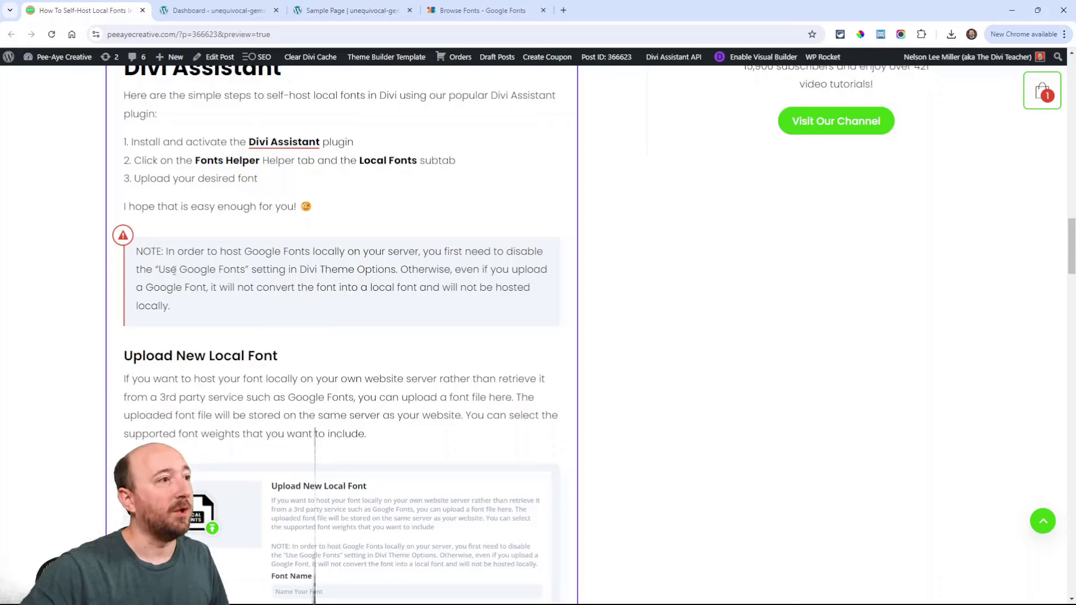
{"action": "left_click_drag", "start_coordinate": [162, 269], "coordinate": [250, 270]}
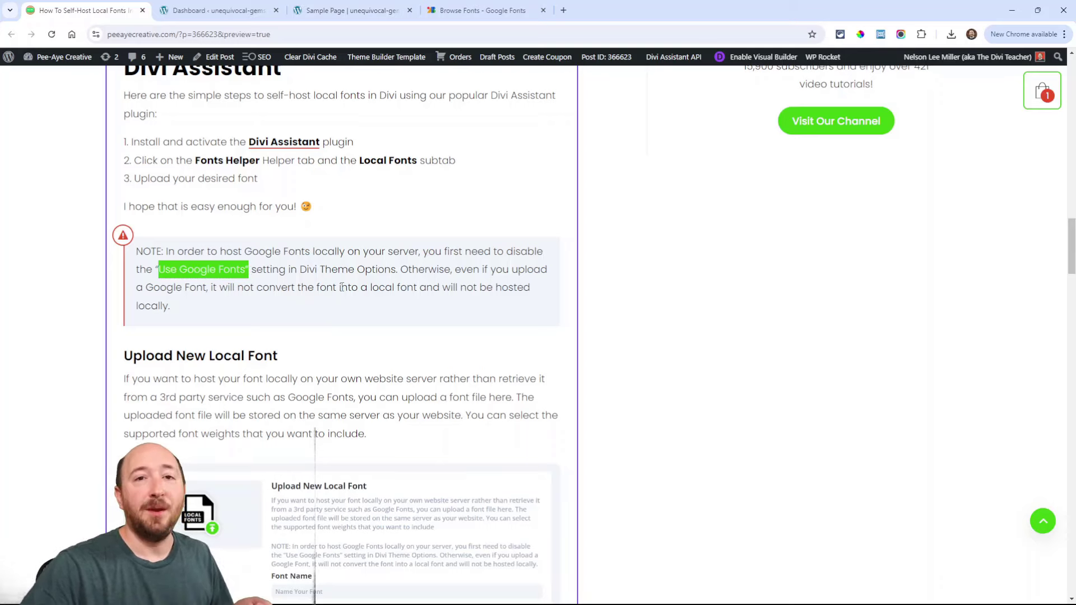
Set Use Google Fonts to Disabled in Divi Theme Options and save the changes.
{"action": "key", "text": "ctrl+Tab"}
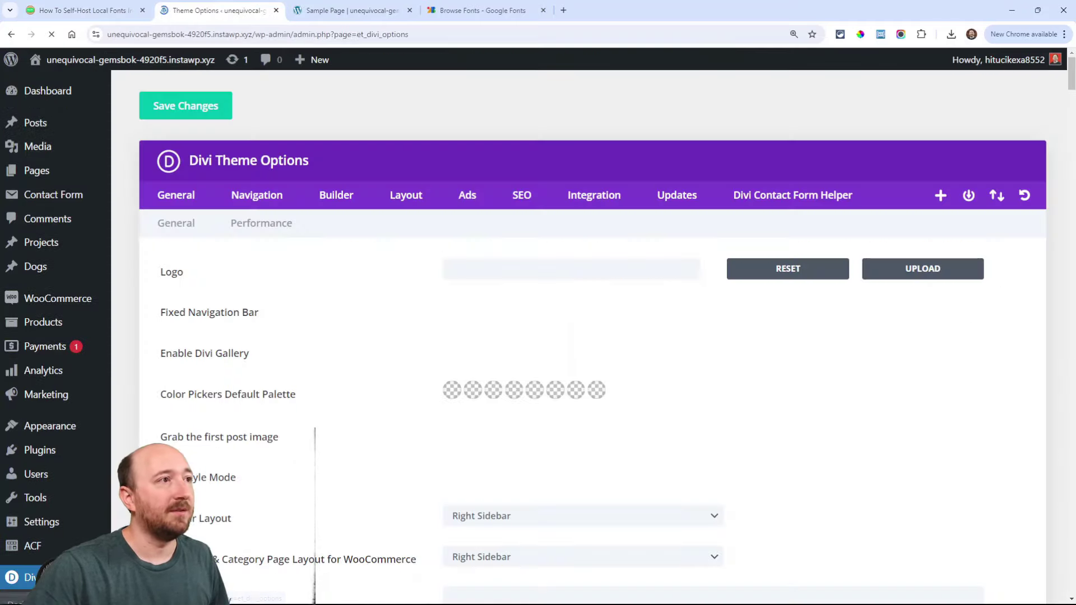
{"action": "scroll", "coordinate": [358, 329], "scroll_direction": "down", "scroll_amount": 5}
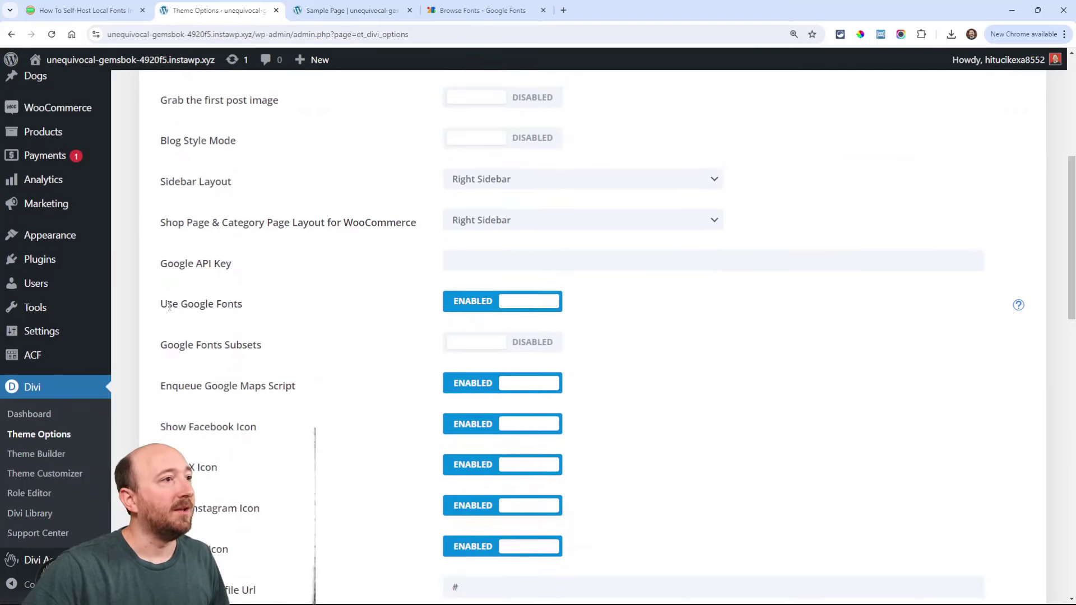
{"action": "left_click_drag", "start_coordinate": [167, 303], "coordinate": [234, 304]}
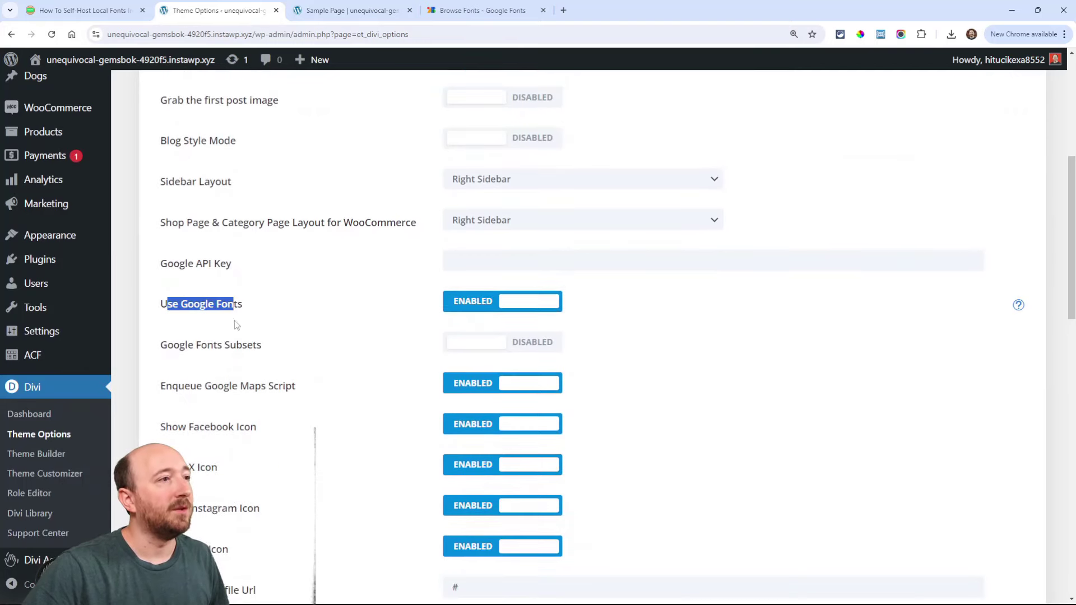
{"action": "left_click", "coordinate": [329, 331]}
{"action": "left_click", "coordinate": [485, 313]}
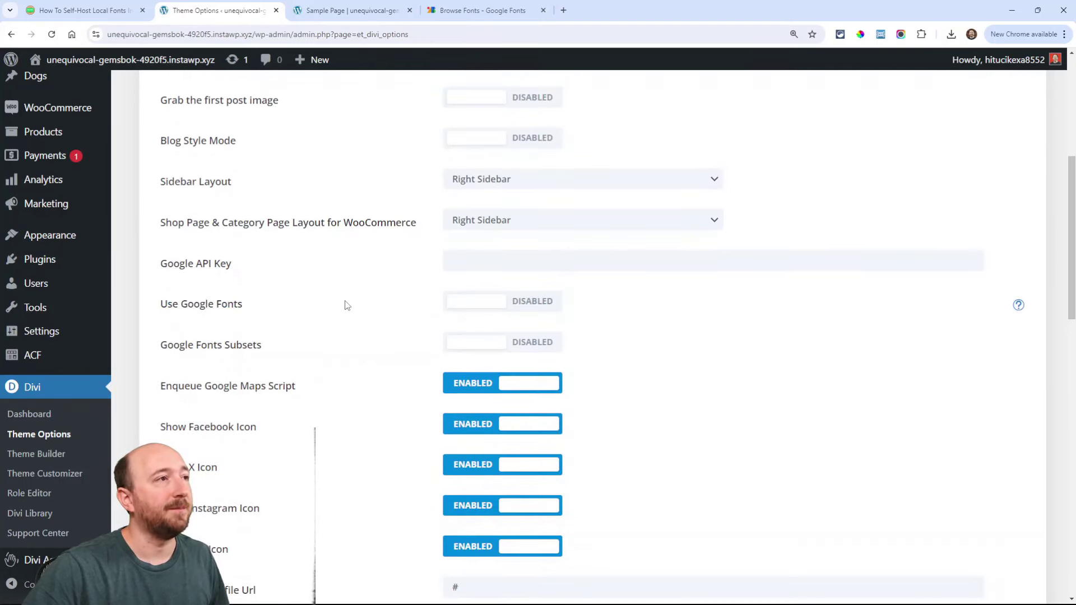
{"action": "scroll", "coordinate": [344, 305], "scroll_direction": "up", "scroll_amount": 5}
{"action": "left_click", "coordinate": [192, 107]}
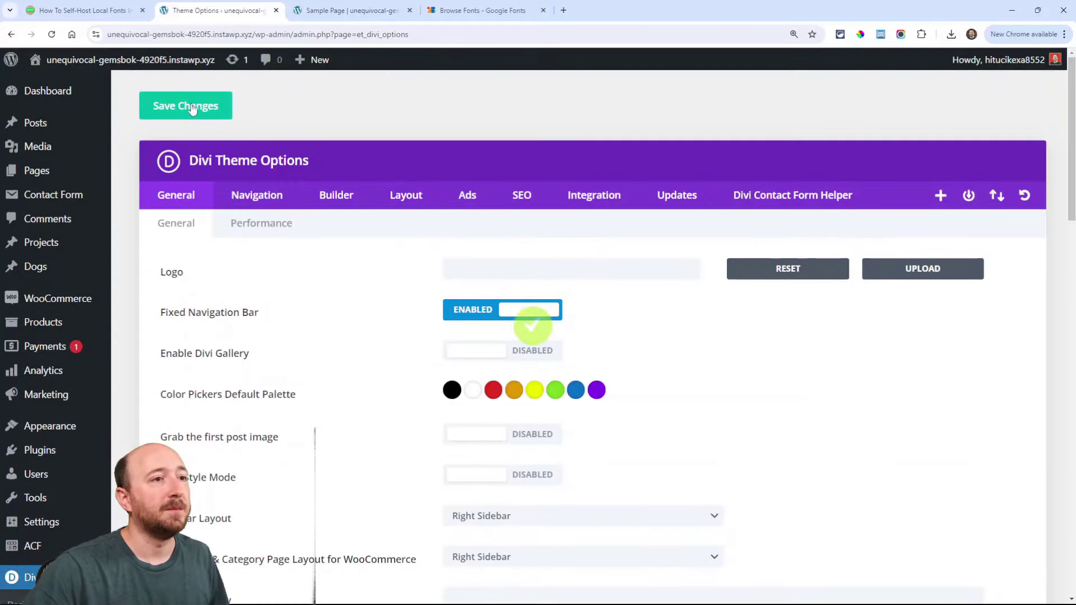
Return to the tutorial article's Upload New Local Font section.
{"action": "left_click", "coordinate": [84, 13]}
{"action": "scroll", "coordinate": [385, 303], "scroll_direction": "down", "scroll_amount": 1}
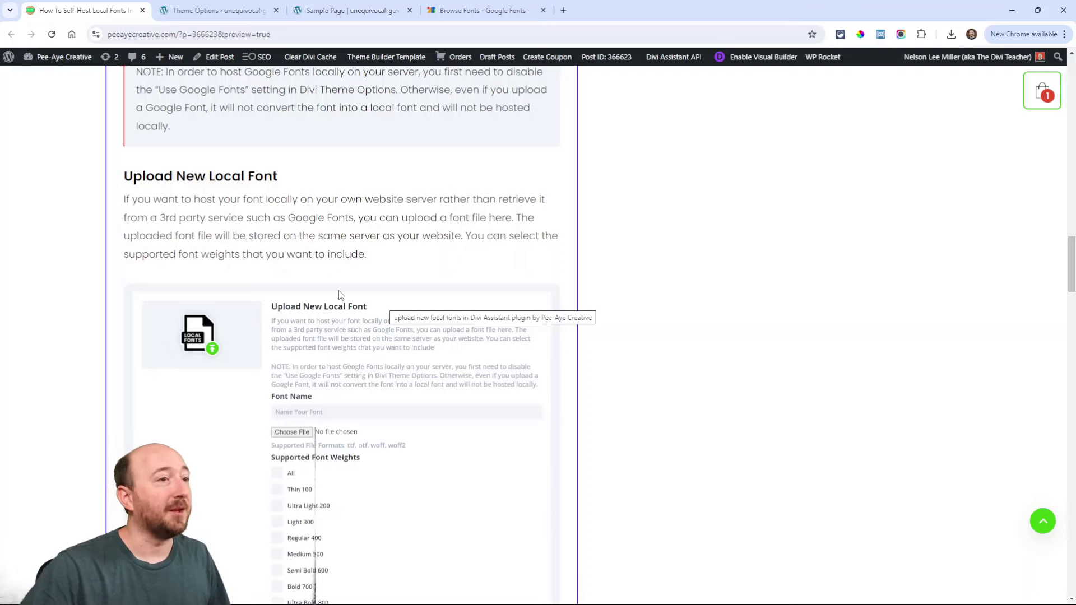
{"action": "scroll", "coordinate": [339, 295], "scroll_direction": "down", "scroll_amount": 1}
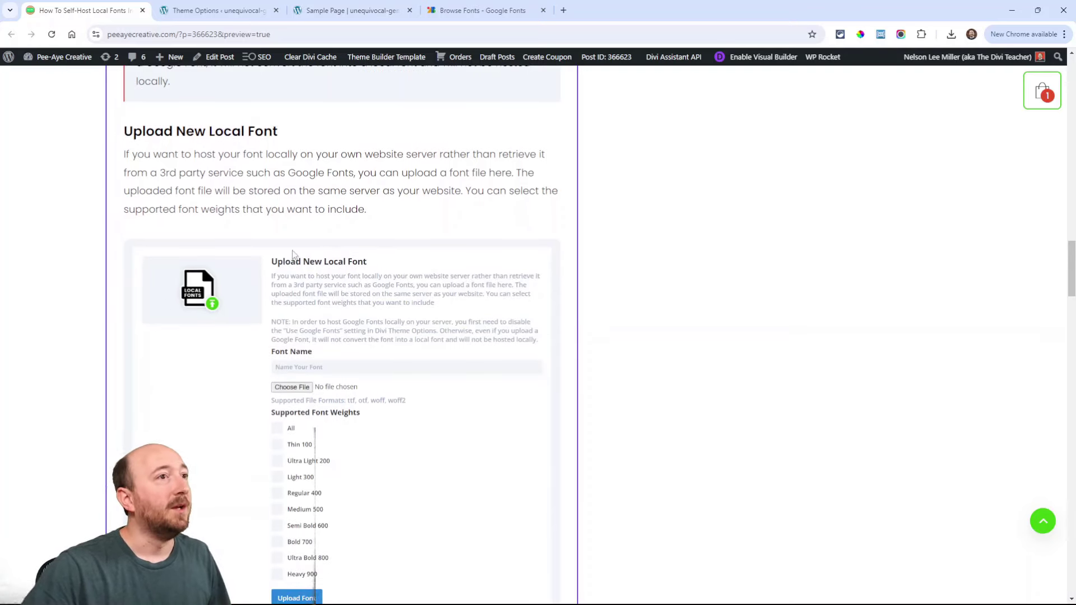
Go to Divi Assistant's Fonts Helper and open its Local Fonts settings.
{"action": "left_click", "coordinate": [219, 10]}
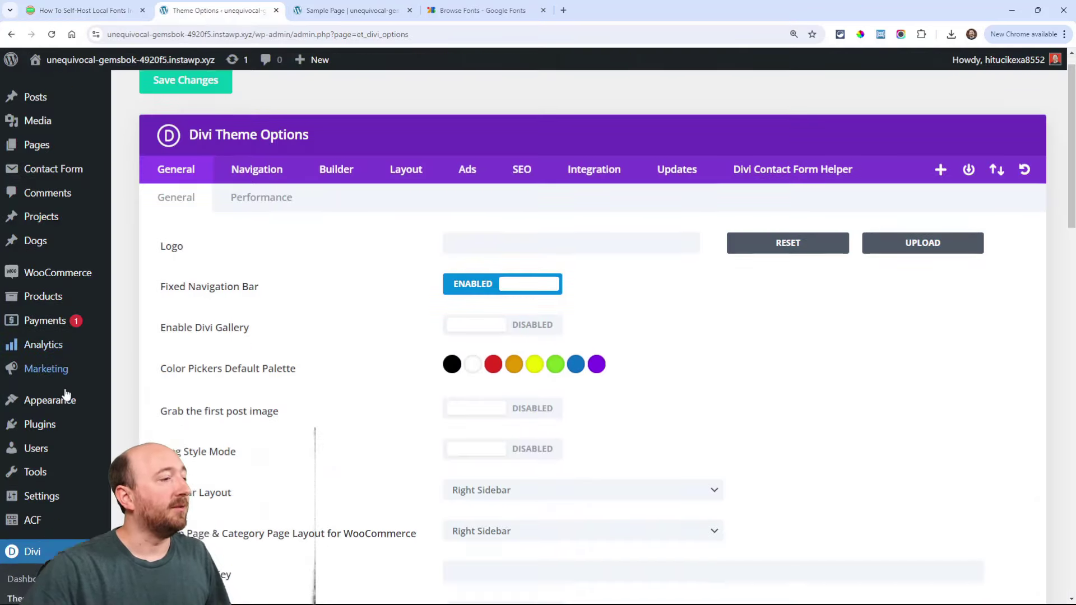
{"action": "scroll", "coordinate": [67, 399], "scroll_direction": "down", "scroll_amount": 3}
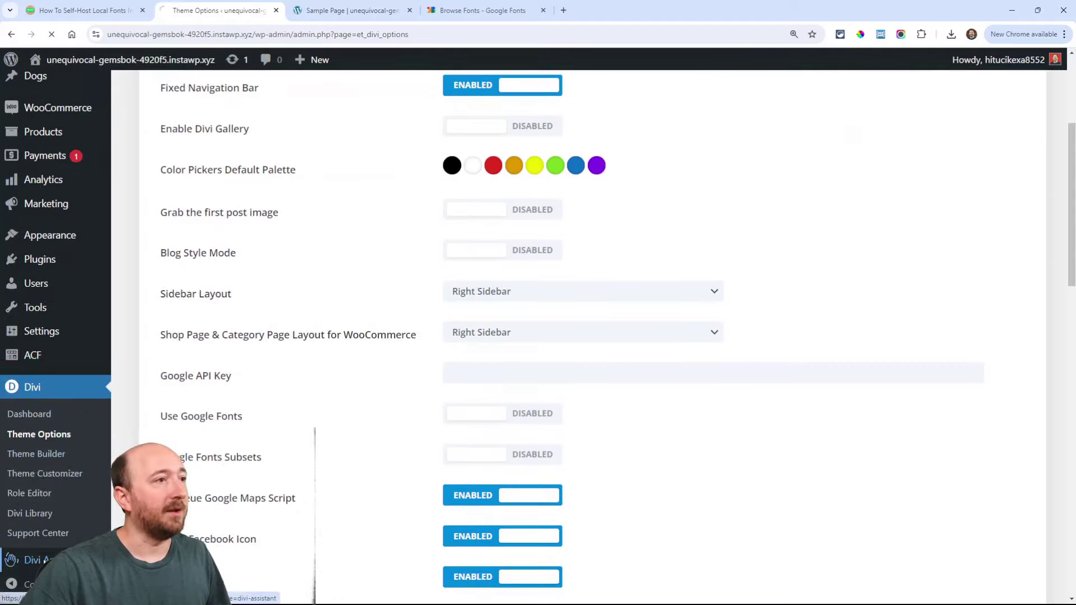
{"action": "left_click", "coordinate": [47, 558]}
{"action": "scroll", "coordinate": [216, 318], "scroll_direction": "down", "scroll_amount": 2}
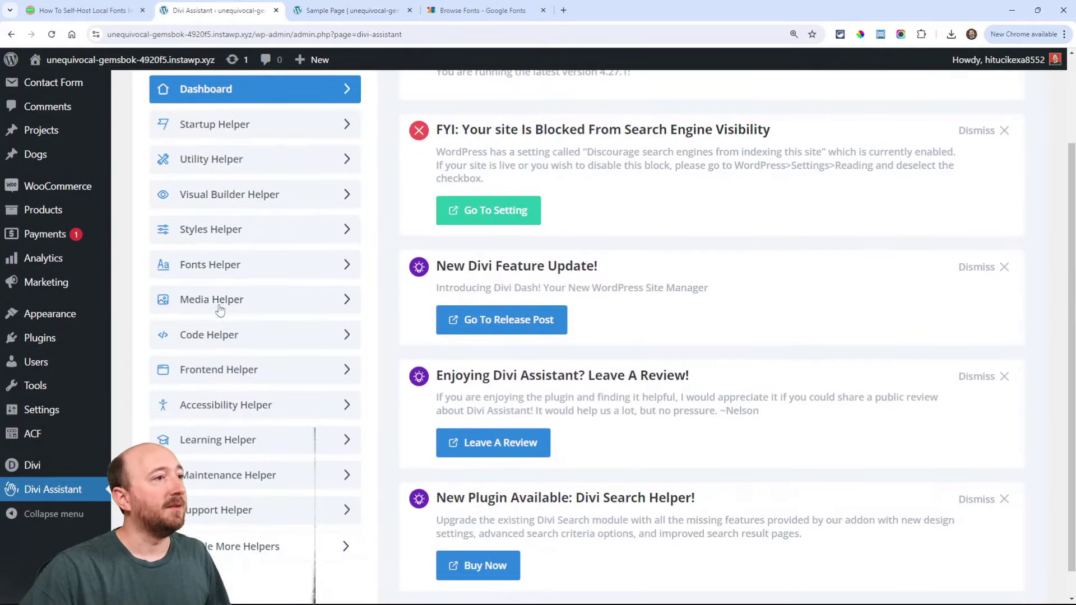
{"action": "left_click", "coordinate": [206, 272]}
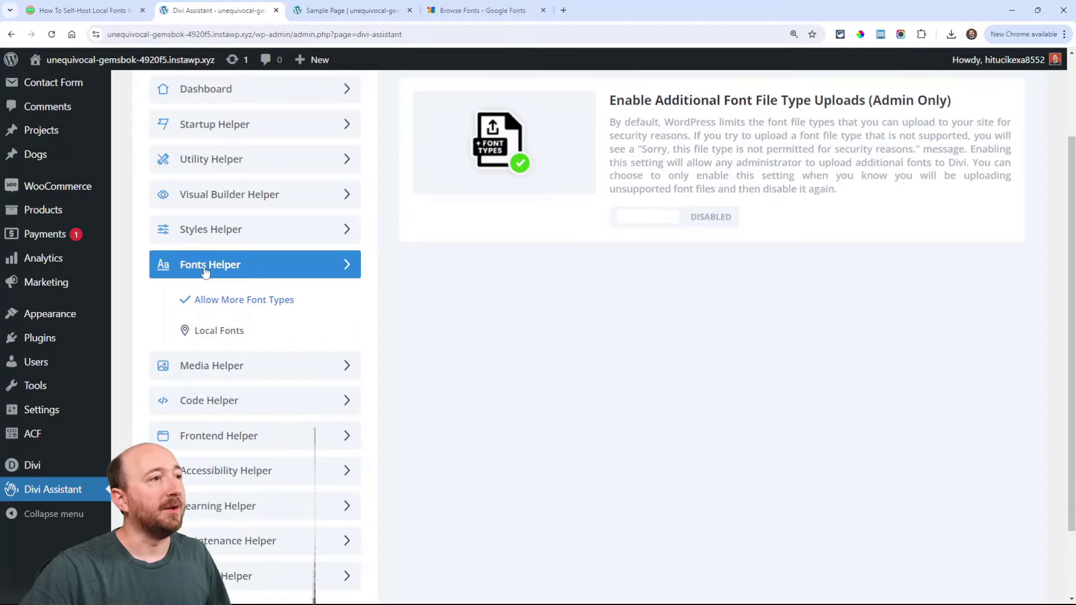
{"action": "scroll", "coordinate": [408, 308], "scroll_direction": "up", "scroll_amount": 1}
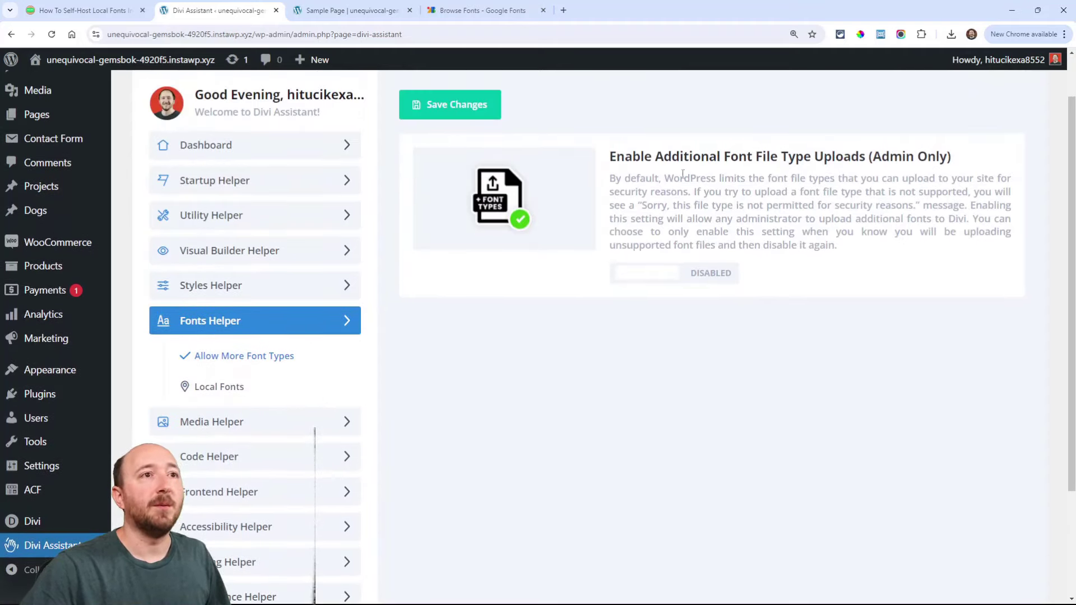
{"action": "left_click", "coordinate": [212, 391]}
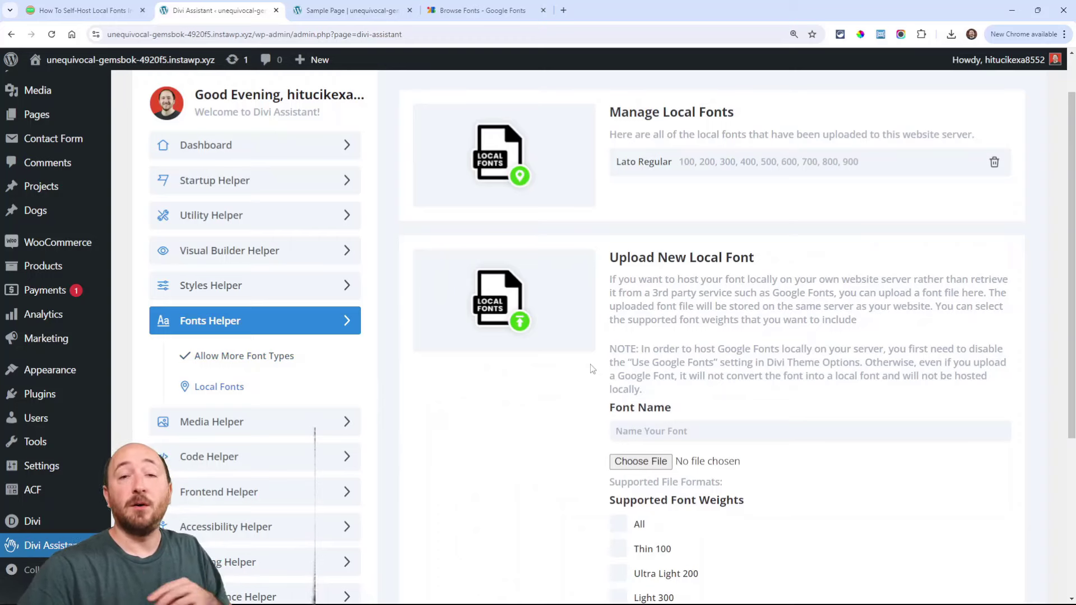
Highlight Manage Local Fonts and the existing Lato Regular entry, then reach the upload form.
{"action": "left_click_drag", "start_coordinate": [611, 112], "coordinate": [704, 115]}
{"action": "left_click", "coordinate": [704, 115]}
{"action": "left_click_drag", "start_coordinate": [626, 167], "coordinate": [858, 164]}
{"action": "left_click", "coordinate": [686, 165]}
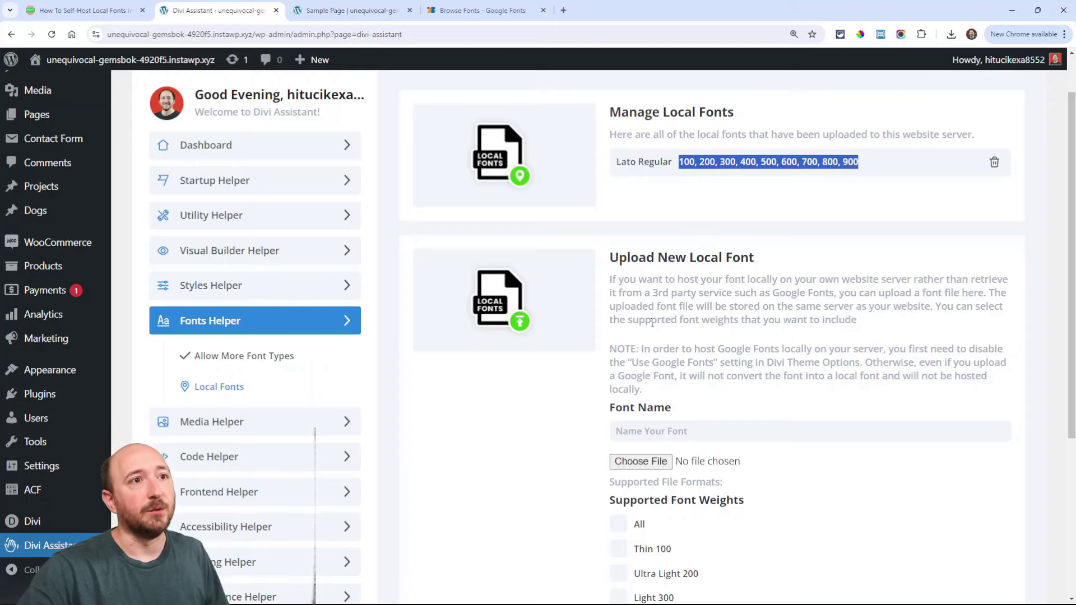
{"action": "scroll", "coordinate": [644, 313], "scroll_direction": "down", "scroll_amount": 2}
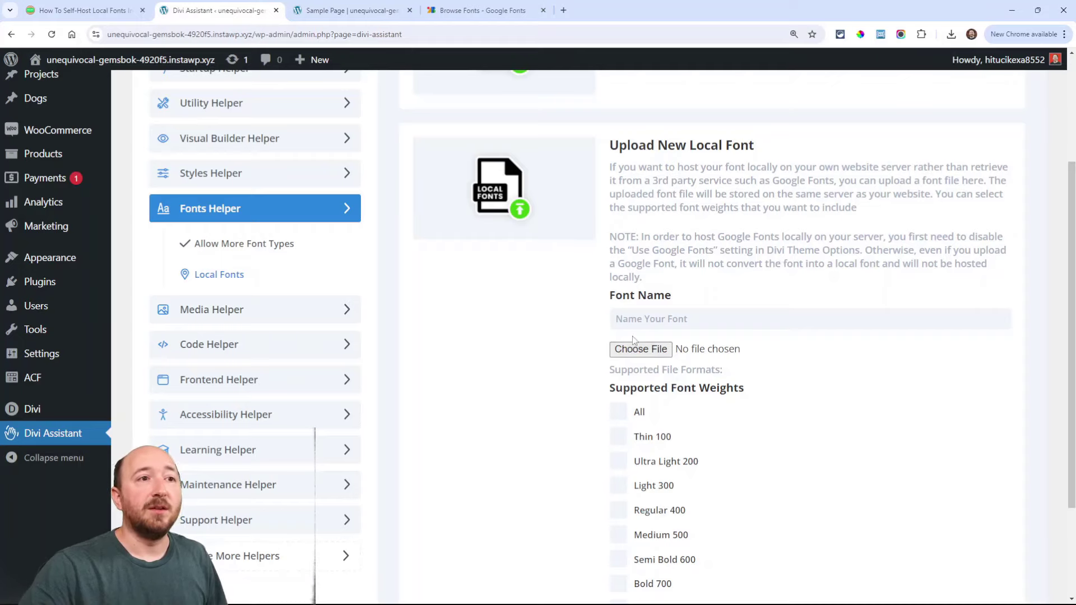
Choose Lato-Regular.woff as the font file, keeping the font name 'Lato Regular'.
{"action": "left_click", "coordinate": [637, 353]}
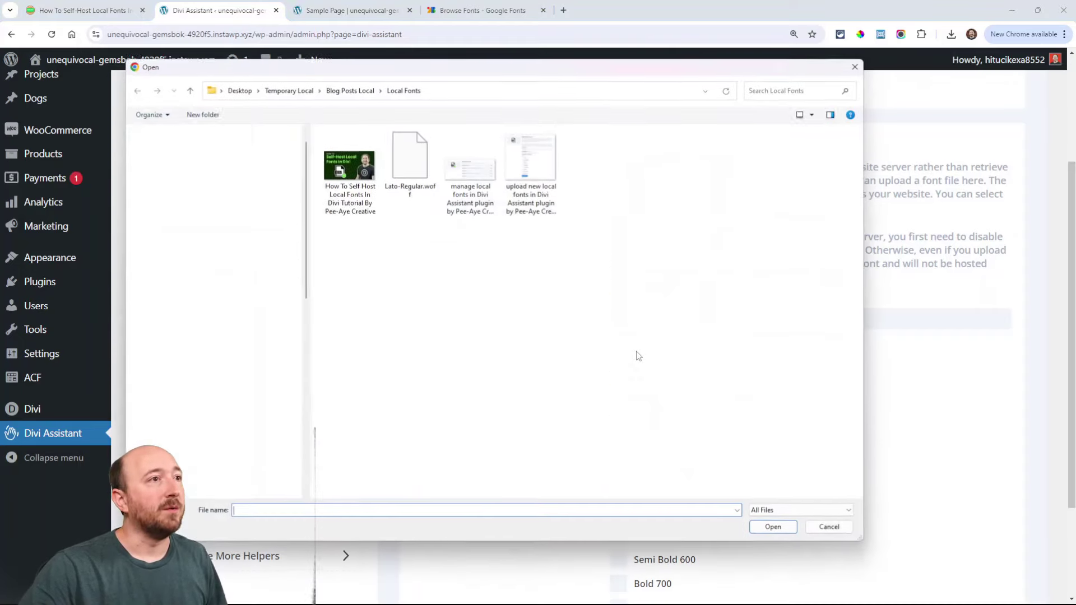
{"action": "double_click", "coordinate": [410, 162]}
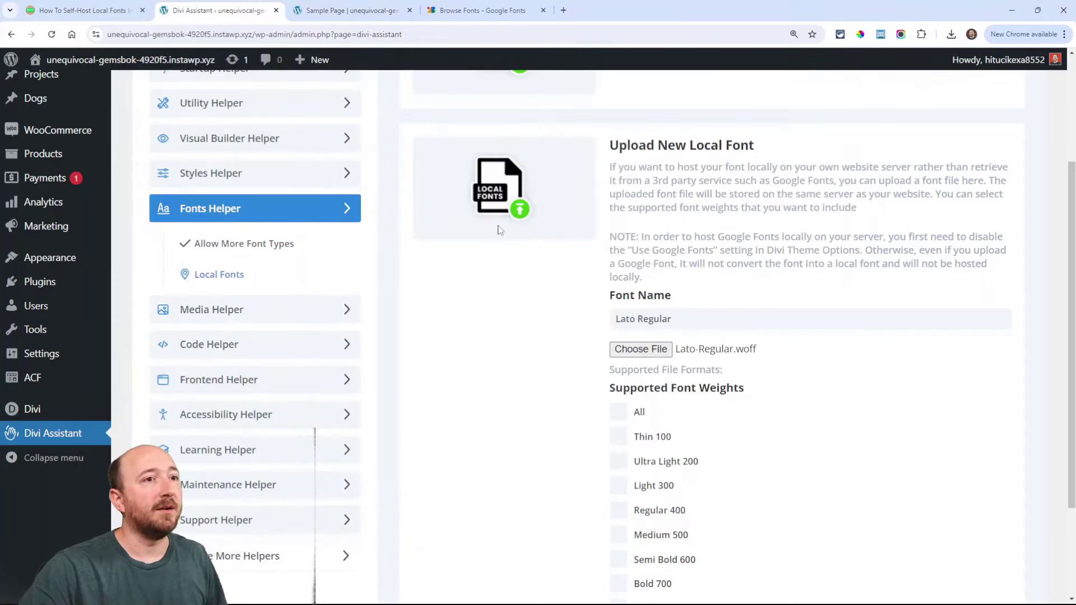
{"action": "left_click_drag", "start_coordinate": [680, 319], "coordinate": [601, 322]}
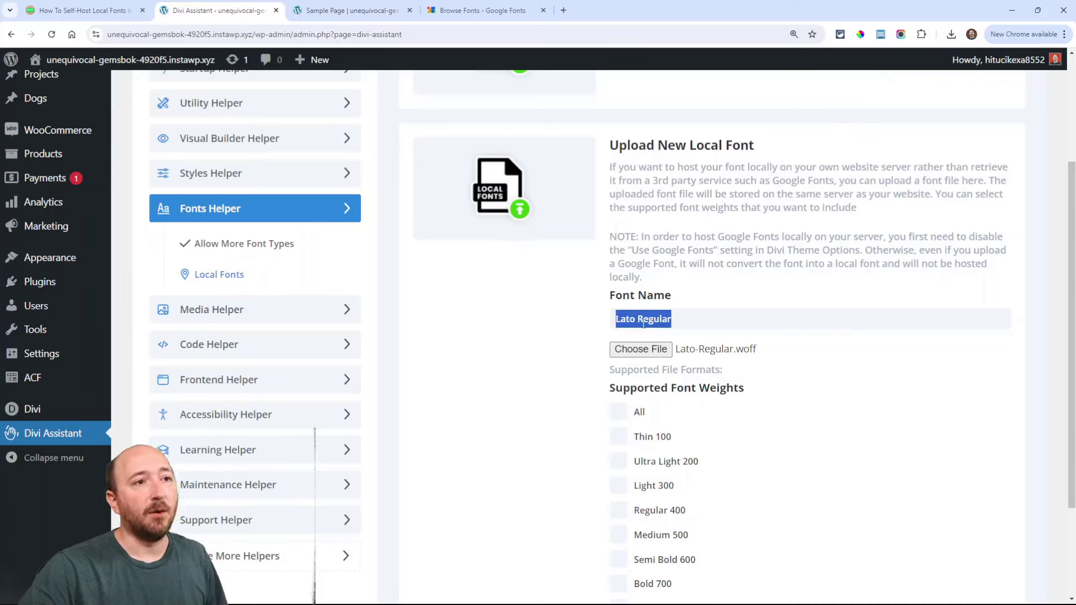
{"action": "left_click", "coordinate": [695, 324]}
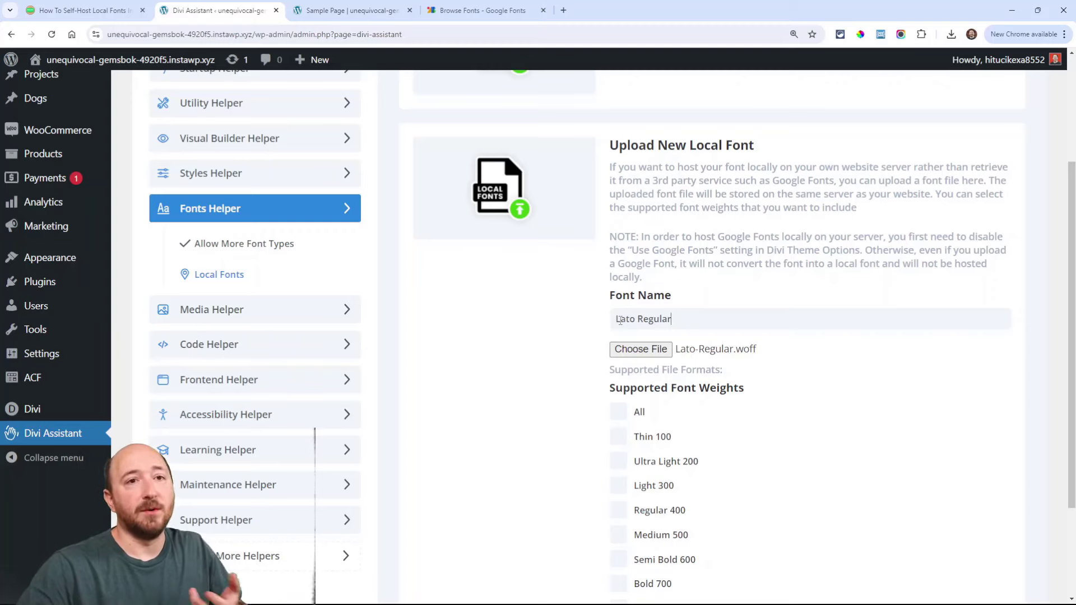
Leave only the Heavy 900 weight selected under Supported Font Weights and upload the font.
{"action": "scroll", "coordinate": [680, 327], "scroll_direction": "down", "scroll_amount": 2}
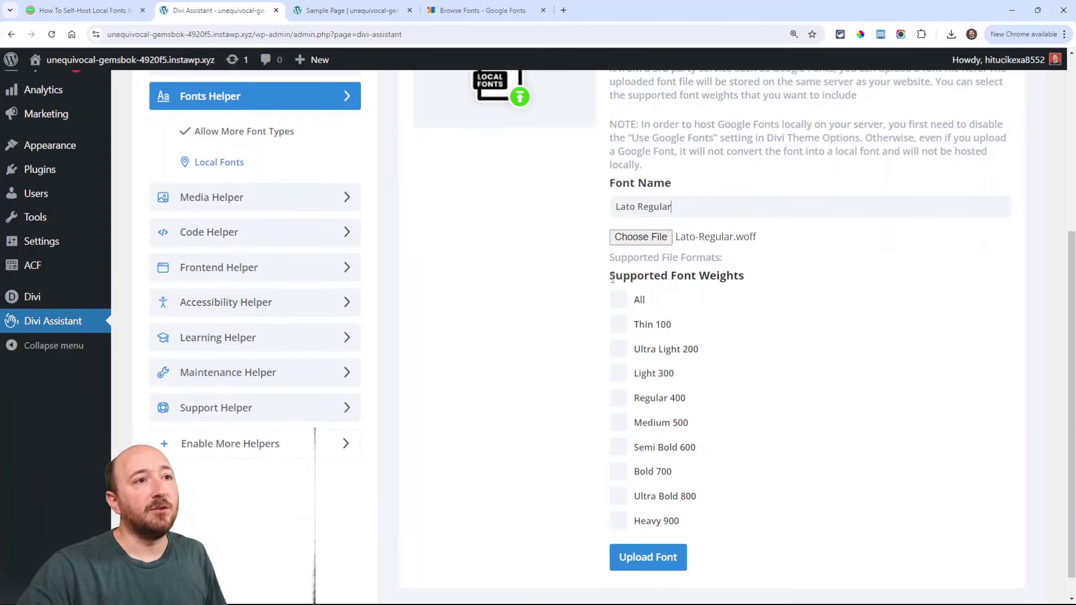
{"action": "left_click_drag", "start_coordinate": [611, 278], "coordinate": [743, 275]}
{"action": "left_click", "coordinate": [724, 277]}
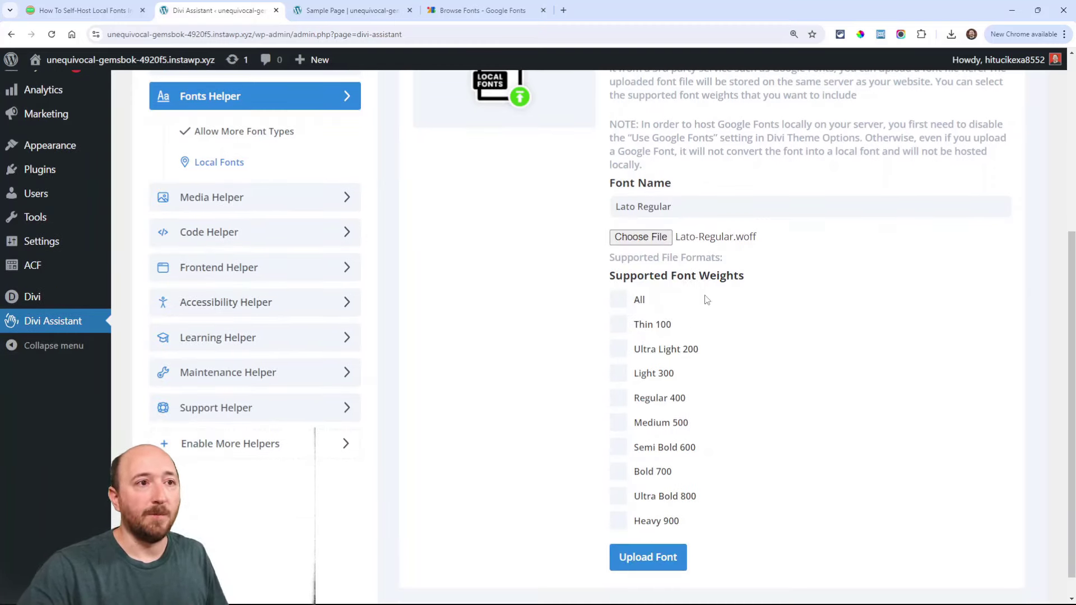
{"action": "left_click", "coordinate": [619, 327]}
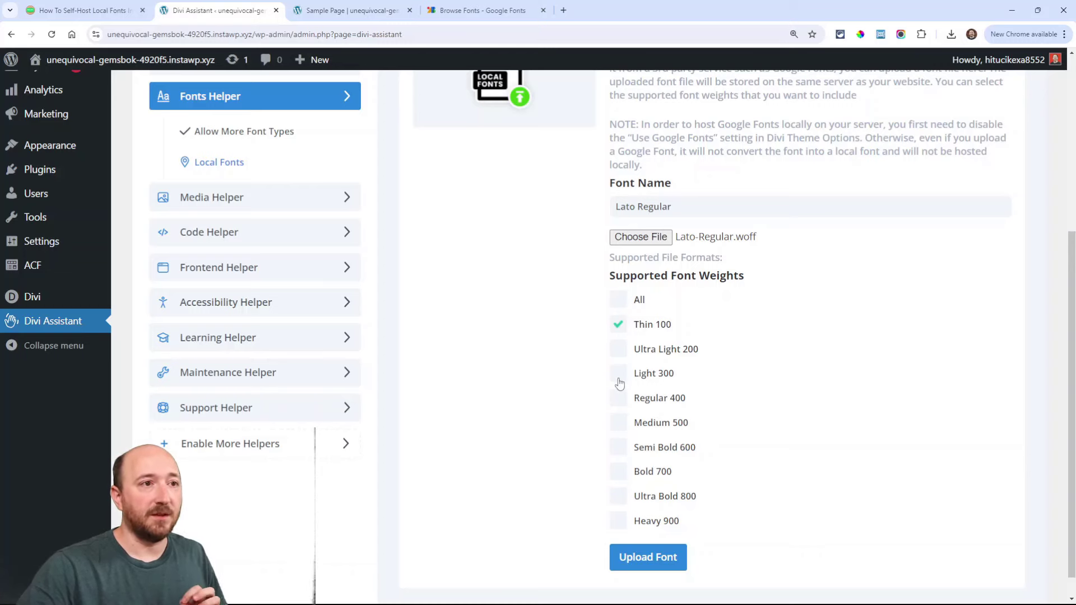
{"action": "left_click", "coordinate": [619, 374]}
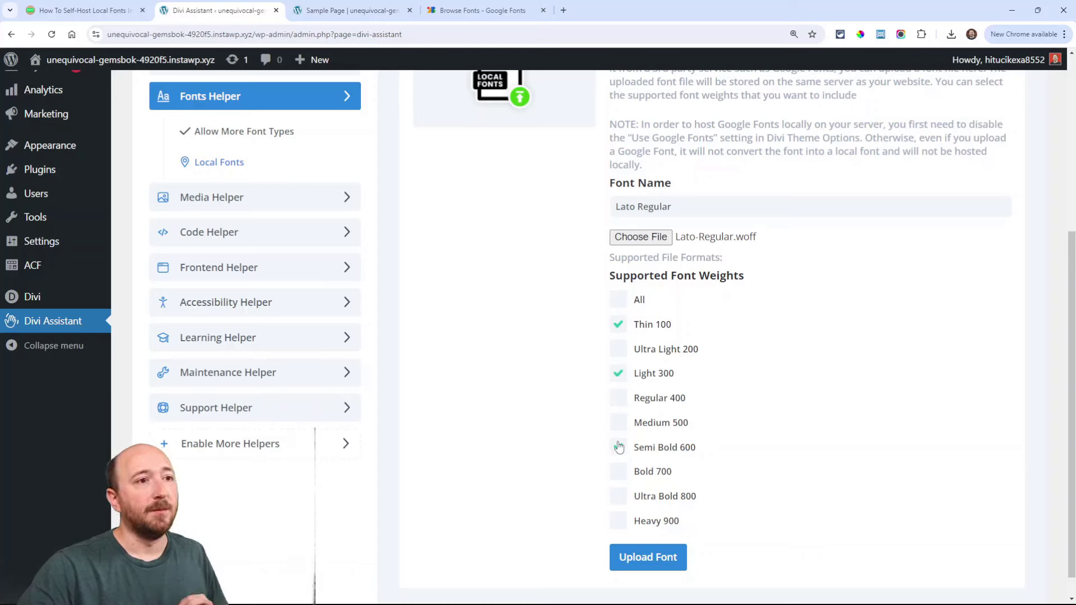
{"action": "left_click", "coordinate": [618, 374]}
{"action": "left_click", "coordinate": [619, 324]}
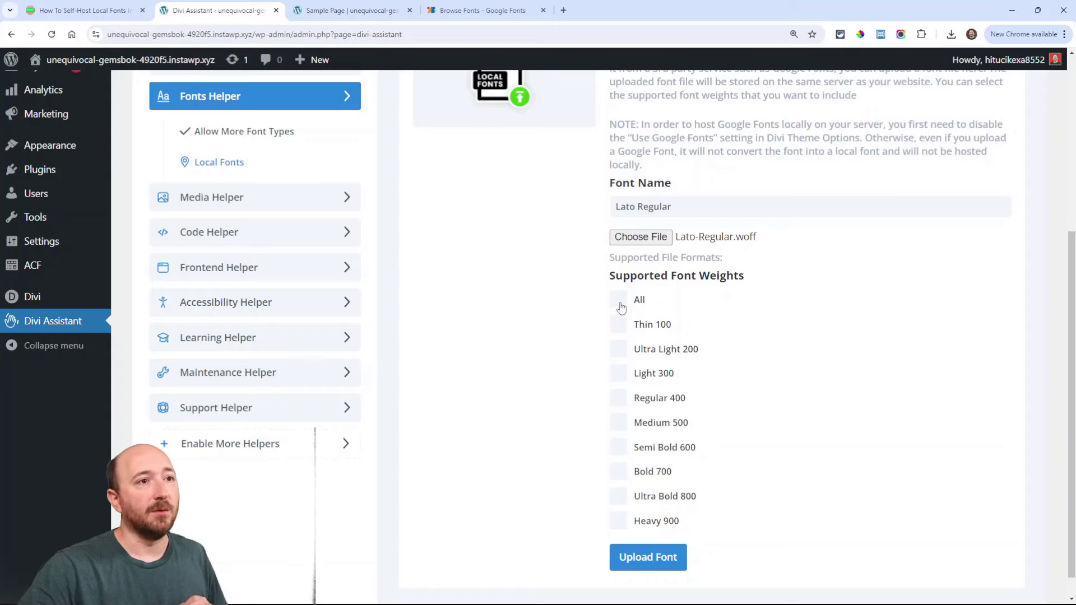
{"action": "left_click", "coordinate": [620, 302]}
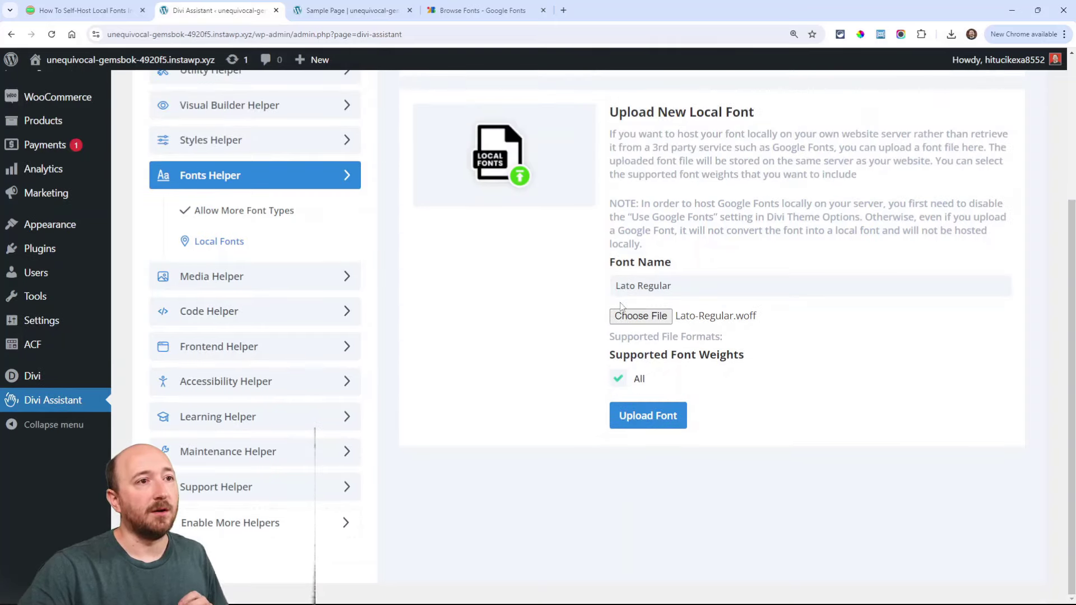
{"action": "left_click", "coordinate": [618, 381]}
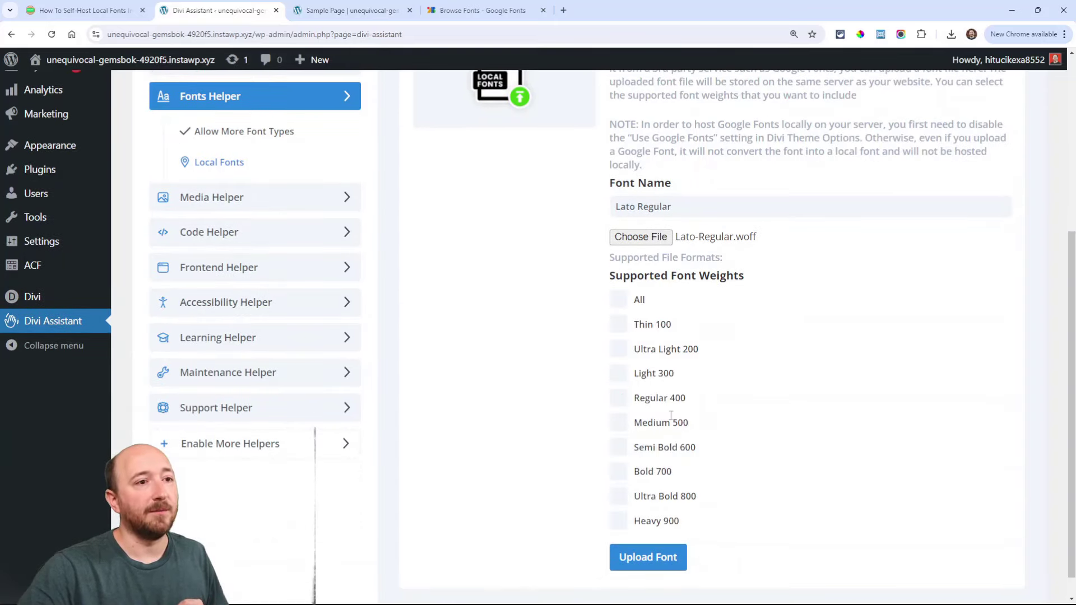
{"action": "left_click", "coordinate": [642, 560]}
{"action": "scroll", "coordinate": [743, 576], "scroll_direction": "down", "scroll_amount": 1}
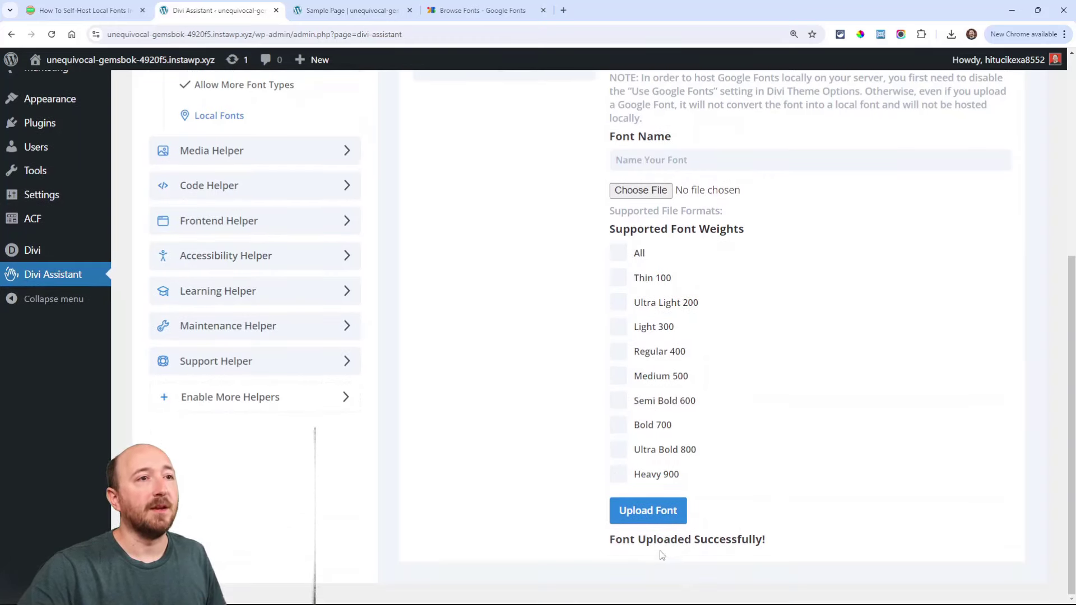
{"action": "scroll", "coordinate": [700, 404], "scroll_direction": "up", "scroll_amount": 6}
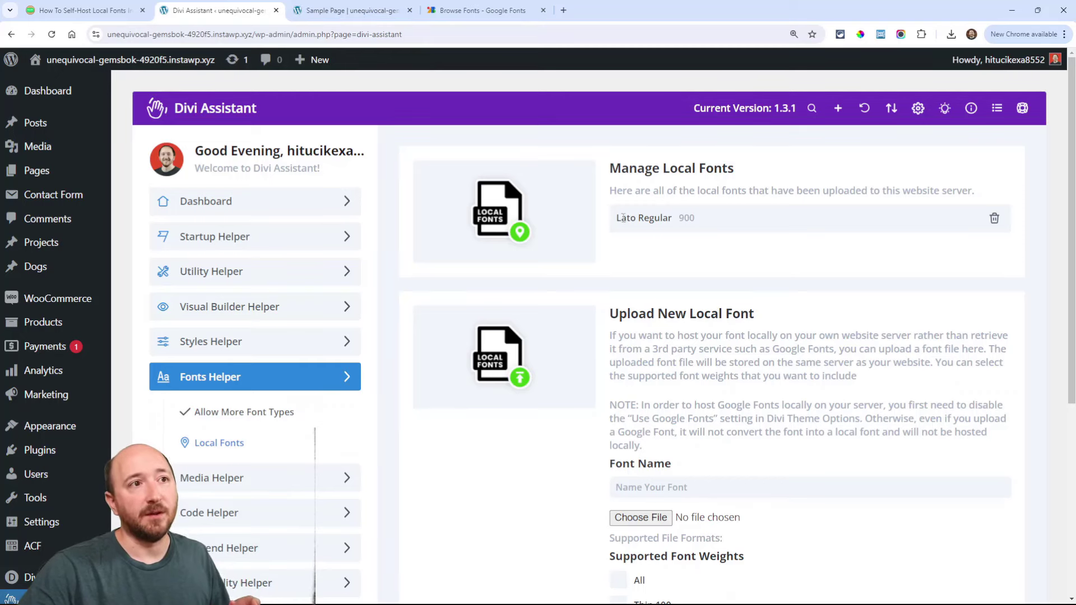
{"action": "left_click_drag", "start_coordinate": [617, 218], "coordinate": [668, 220]}
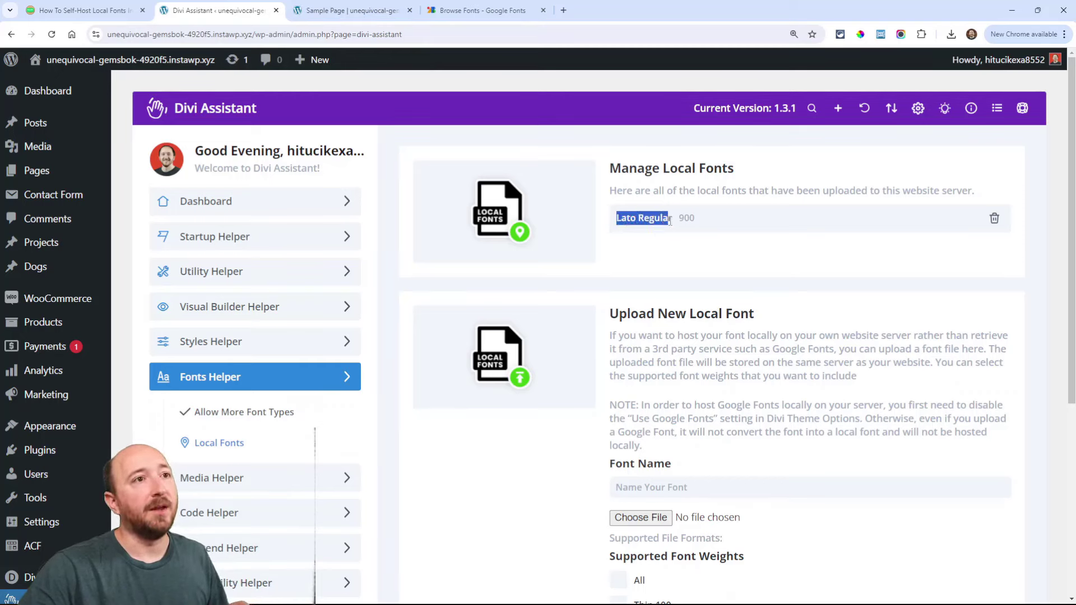
{"action": "double_click", "coordinate": [688, 219]}
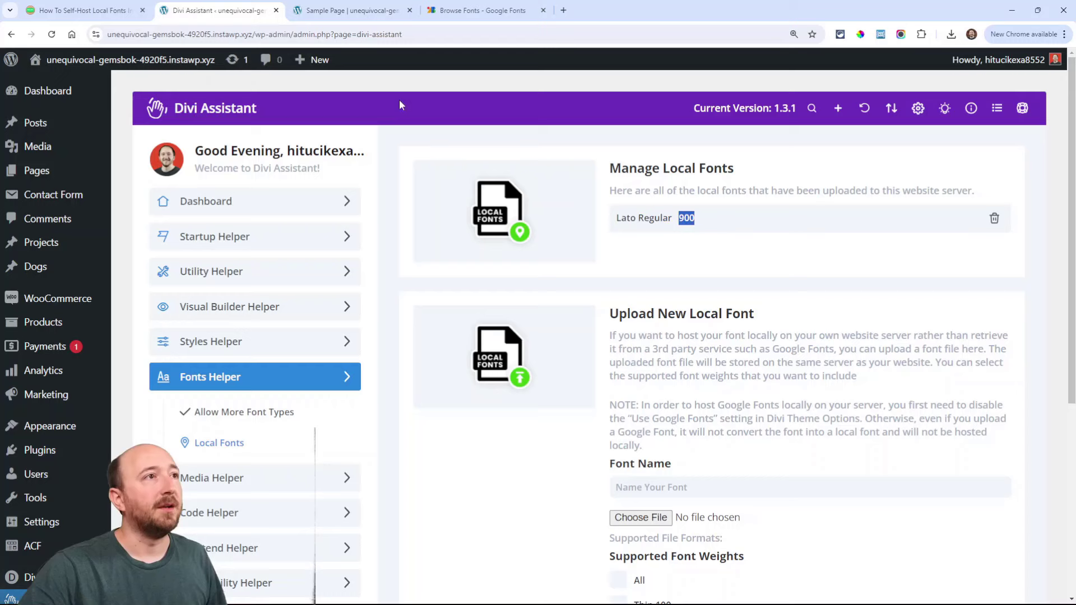
Give the Sample Page text module the Lato Regular font at 22px text size.
{"action": "left_click", "coordinate": [337, 11]}
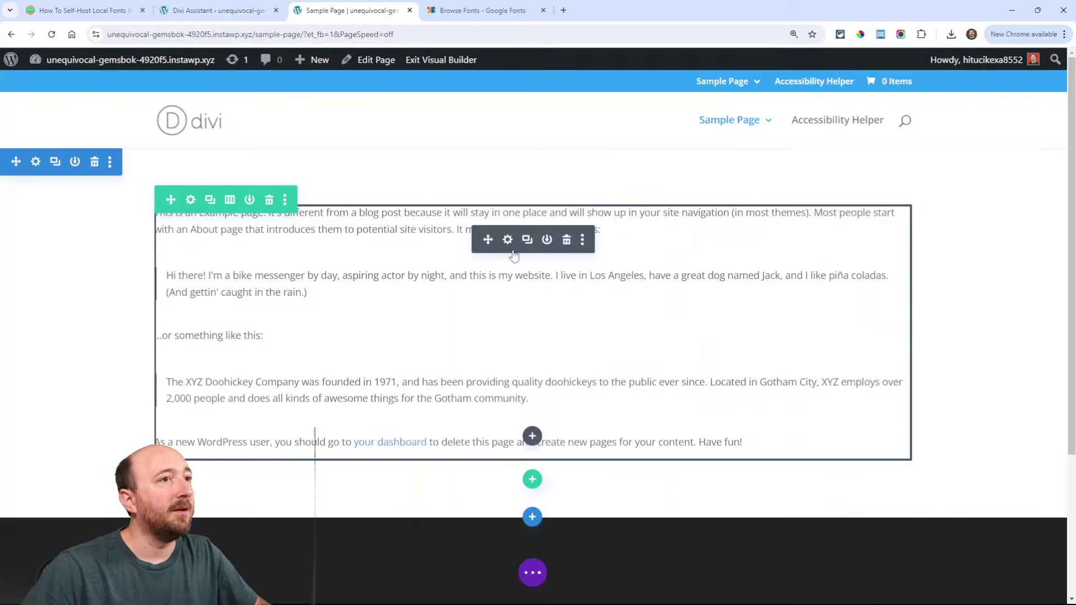
{"action": "left_click", "coordinate": [508, 240]}
{"action": "left_click", "coordinate": [658, 147]}
{"action": "left_click", "coordinate": [612, 215]}
{"action": "left_click", "coordinate": [620, 295]}
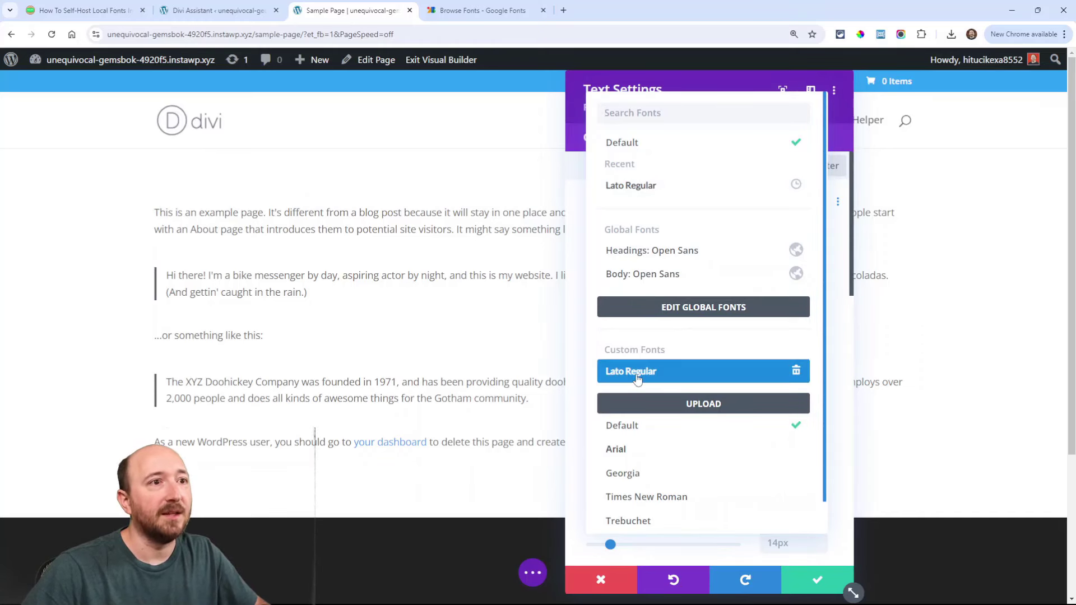
{"action": "left_click", "coordinate": [636, 373]}
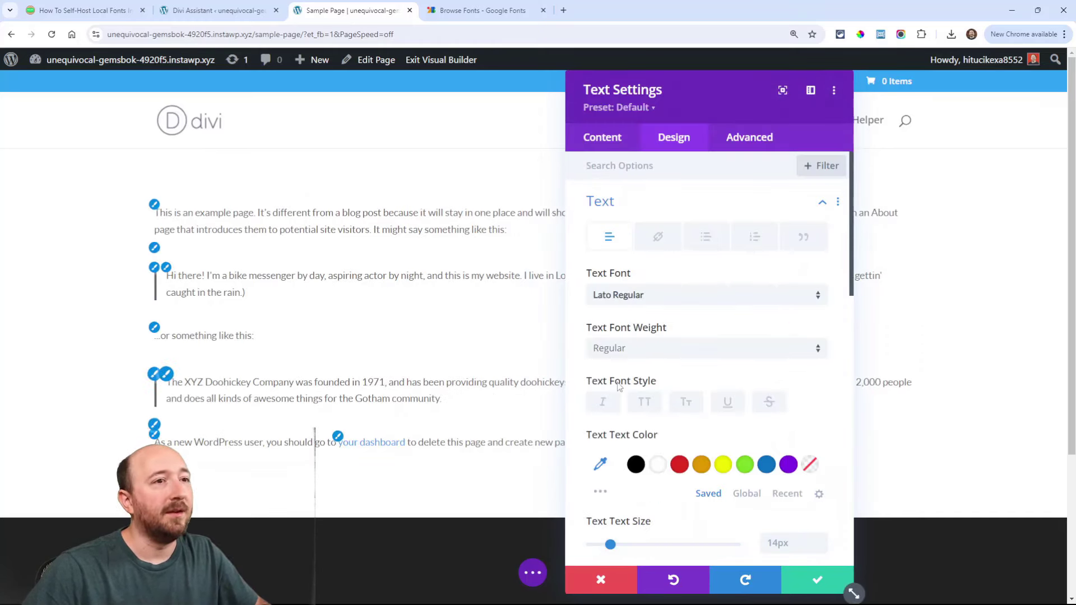
{"action": "scroll", "coordinate": [762, 488], "scroll_direction": "down", "scroll_amount": 1}
{"action": "left_click", "coordinate": [821, 483]}
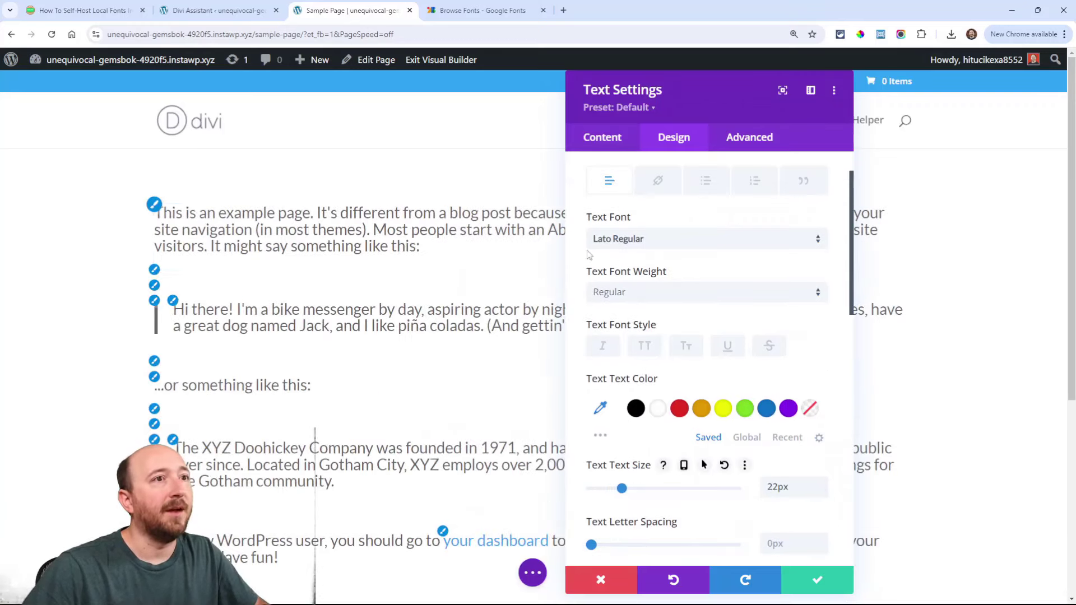
Compare with the default font, reapply Lato Regular at Regular weight, confirm, and open save options.
{"action": "left_click", "coordinate": [621, 241]}
{"action": "left_click", "coordinate": [623, 425]}
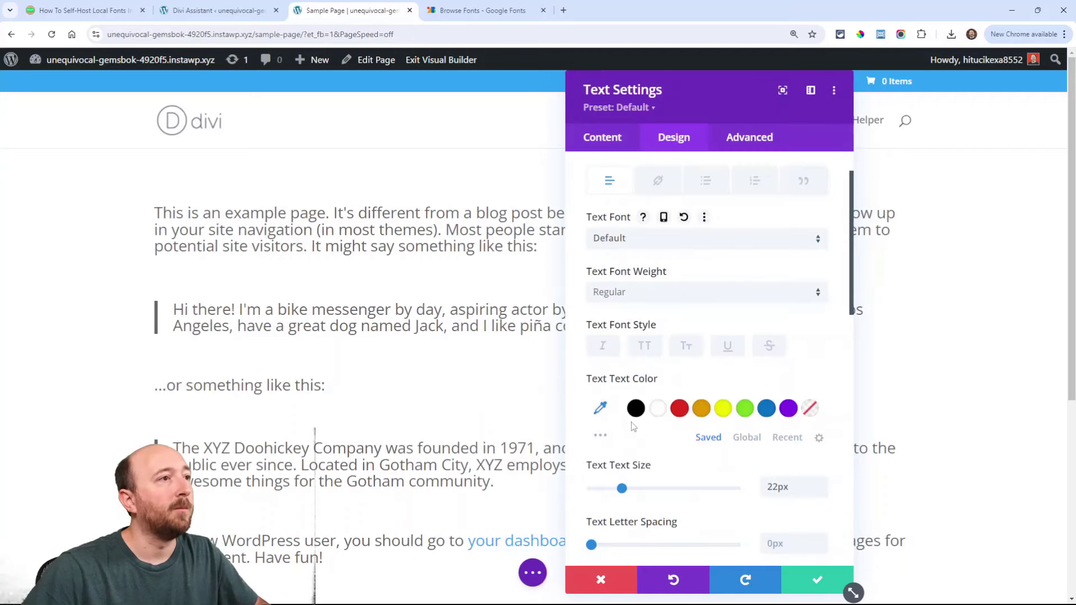
{"action": "left_click", "coordinate": [618, 298]}
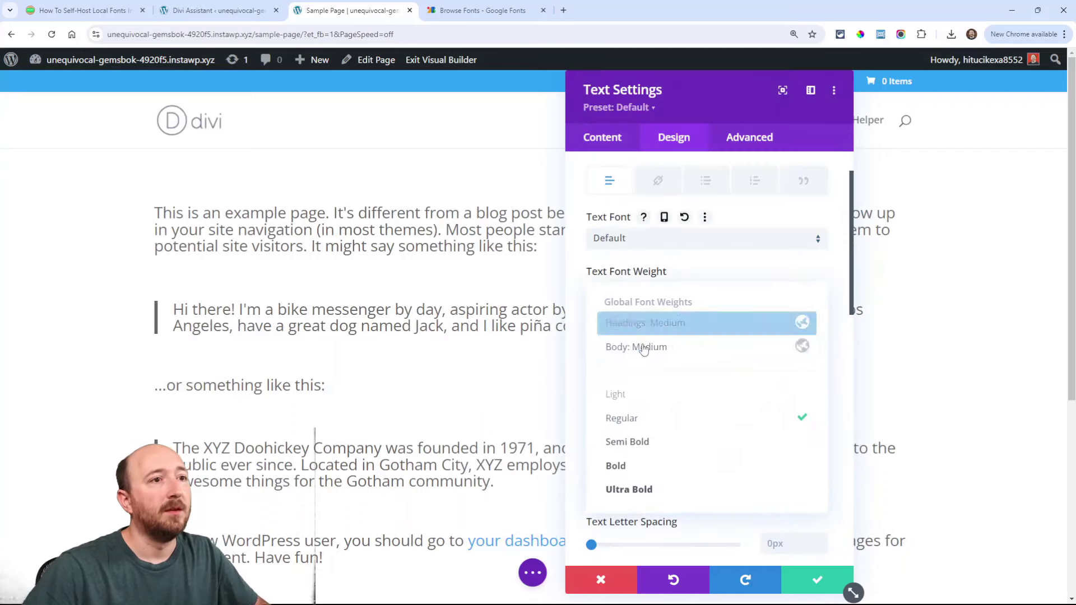
{"action": "left_click", "coordinate": [632, 421]}
{"action": "left_click", "coordinate": [616, 241]}
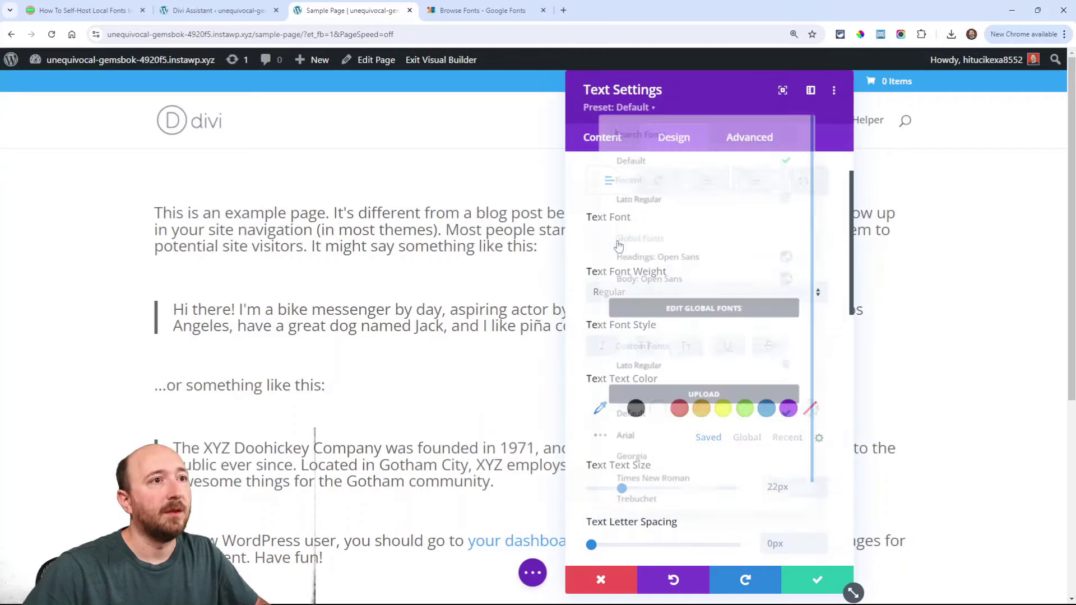
{"action": "left_click", "coordinate": [631, 370]}
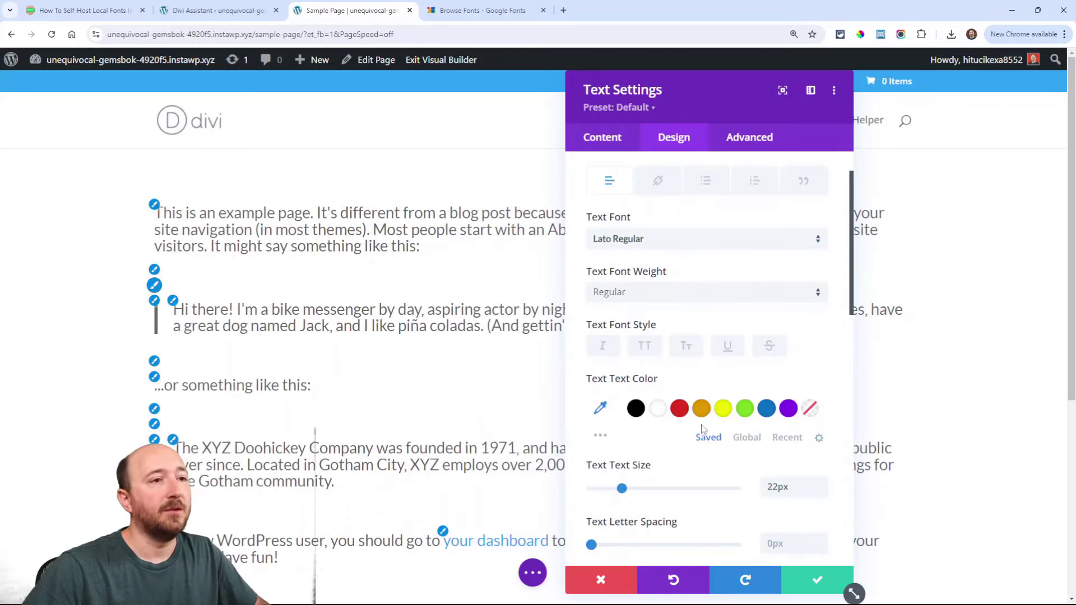
{"action": "left_click", "coordinate": [806, 578]}
{"action": "left_click", "coordinate": [533, 572]}
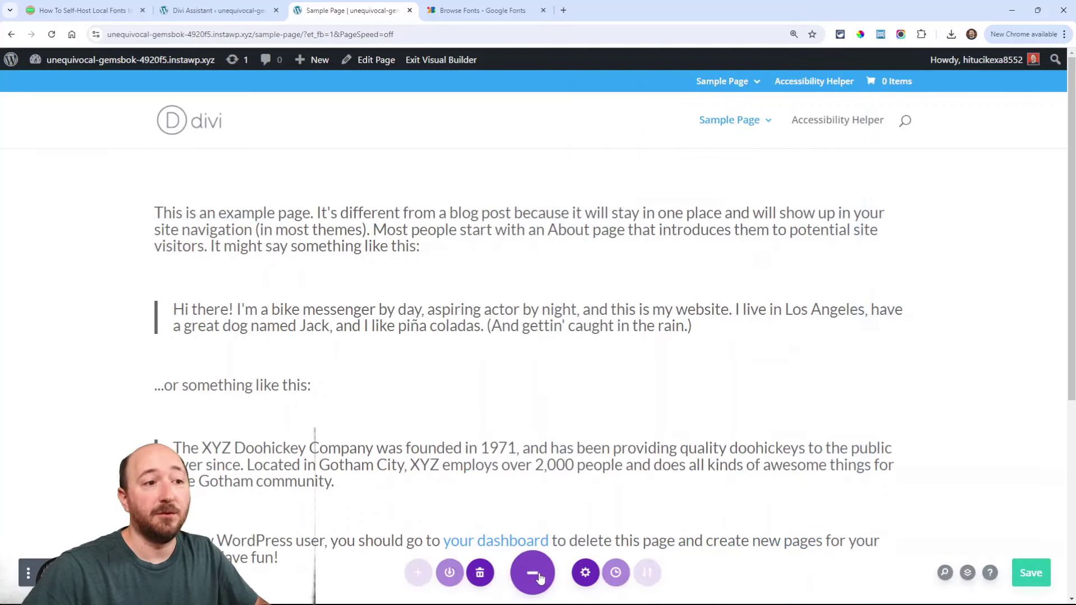